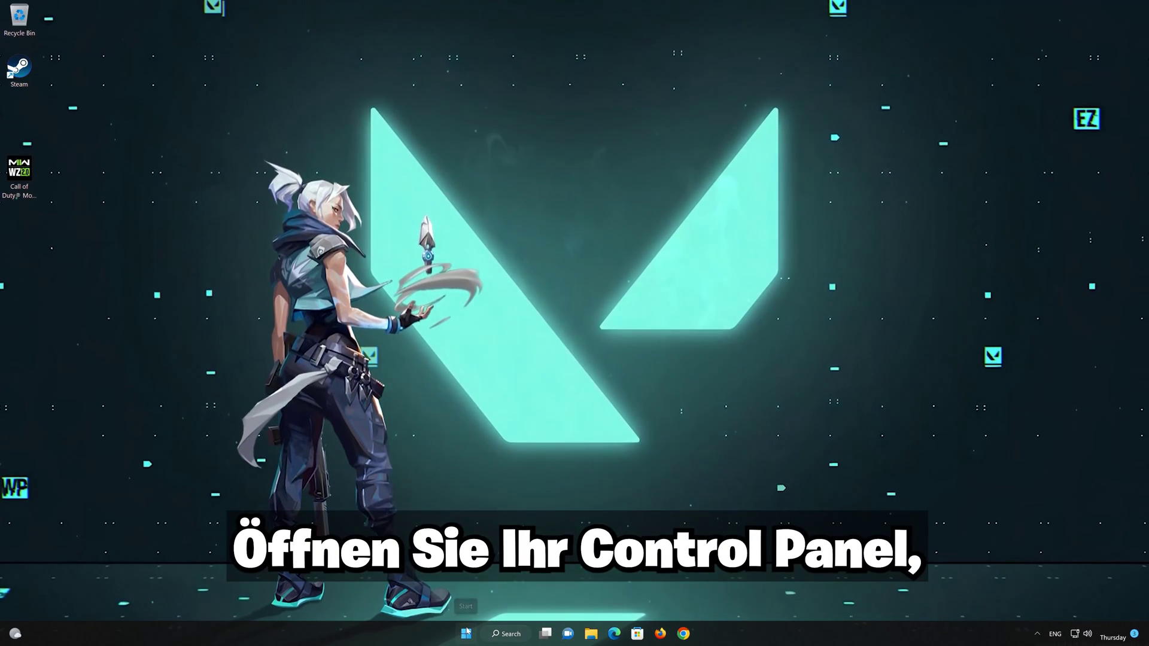
# Search the Start menu for 'control panel'
pyautogui.click(466, 633)
pyautogui.write('control p')
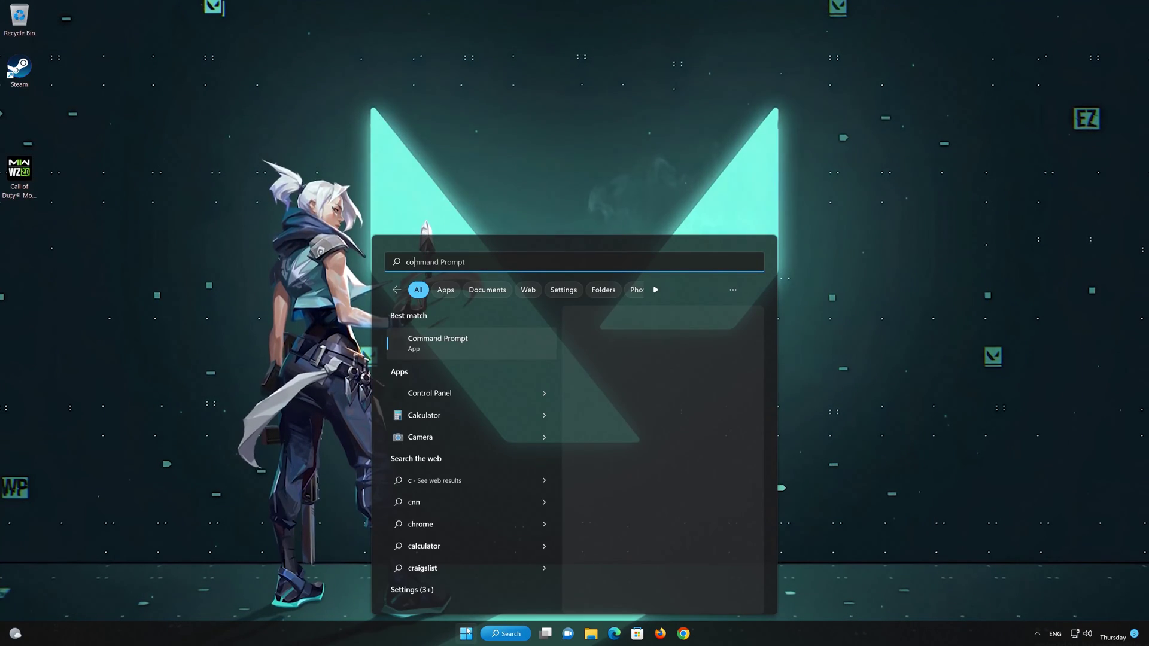
pyautogui.write('anel')
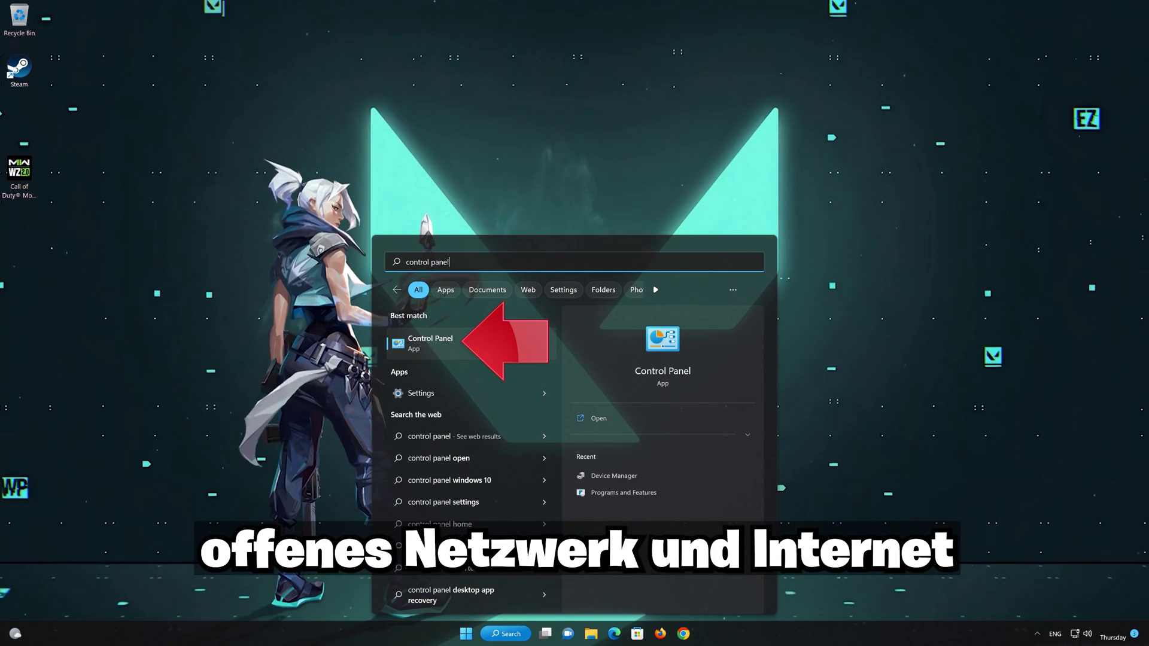
# Launch Control Panel and go to Network and Internet > Network and Sharing Center
pyautogui.click(462, 345)
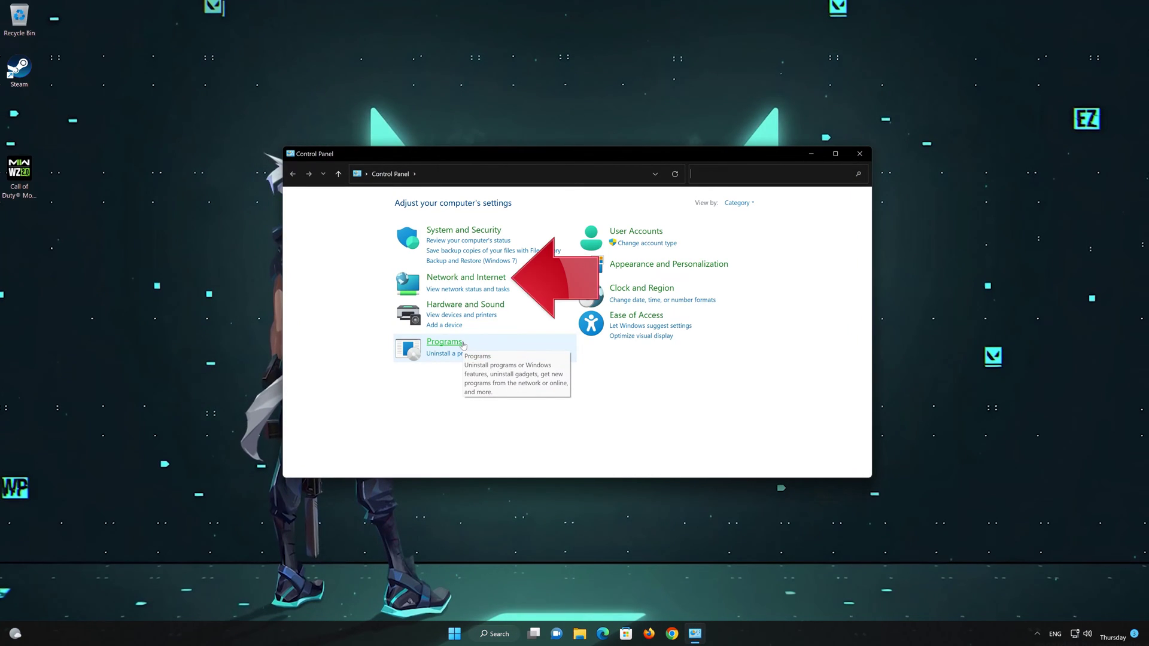
pyautogui.click(473, 279)
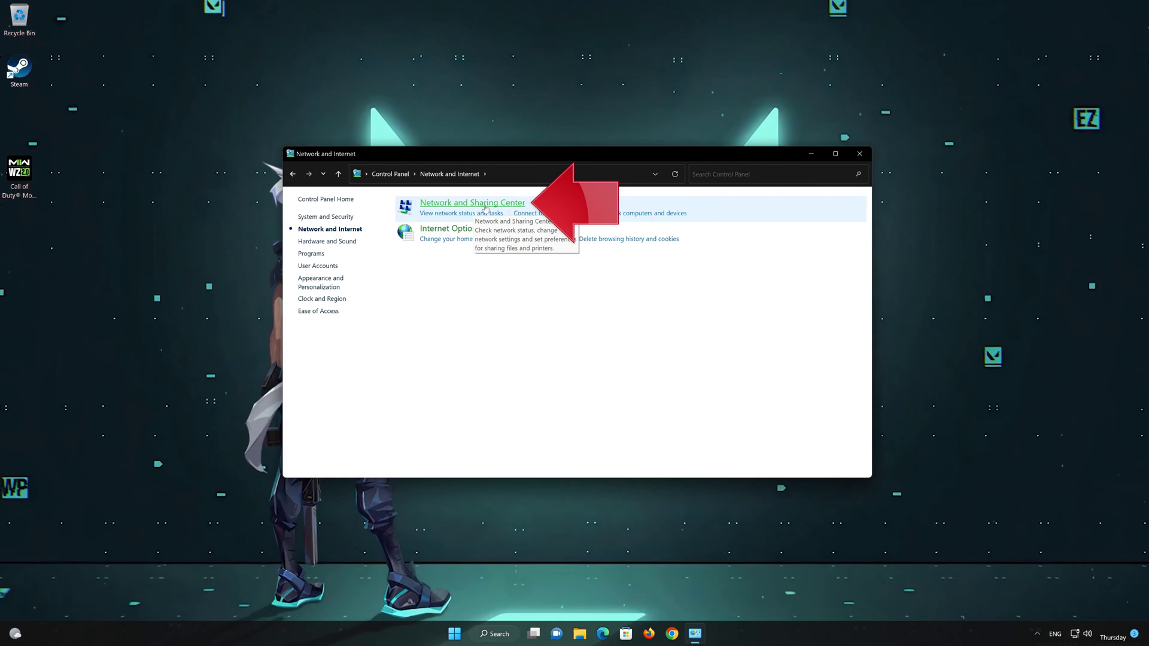
pyautogui.click(485, 206)
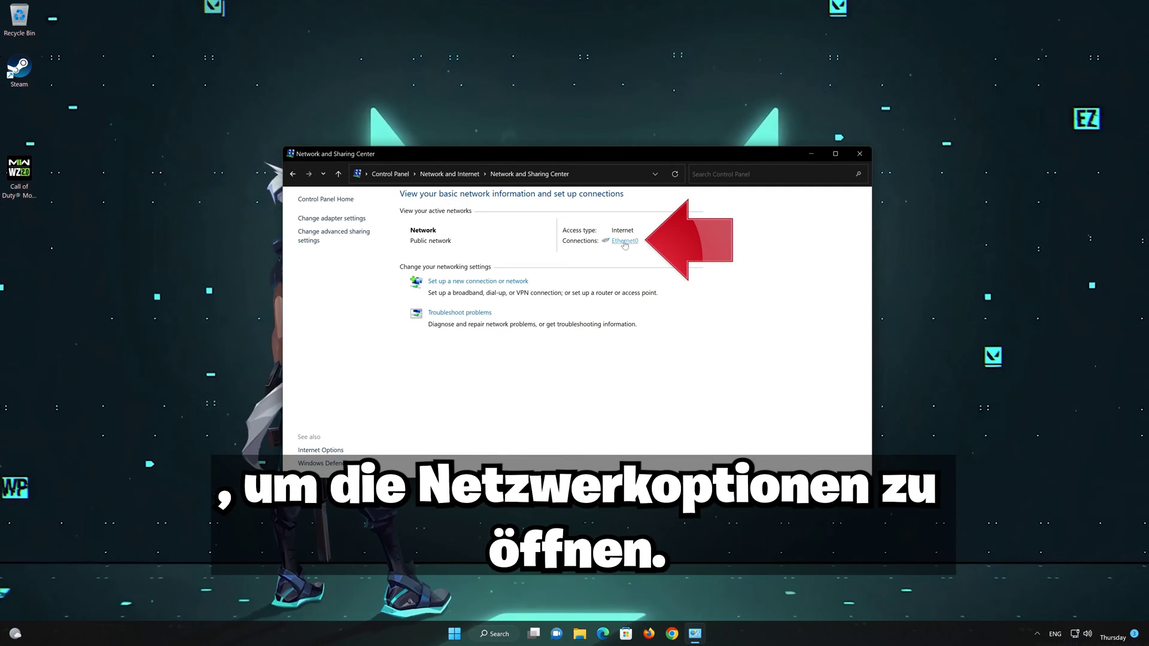
# Open the TCP/IPv4 properties of the Ethernet0 connection
pyautogui.click(624, 241)
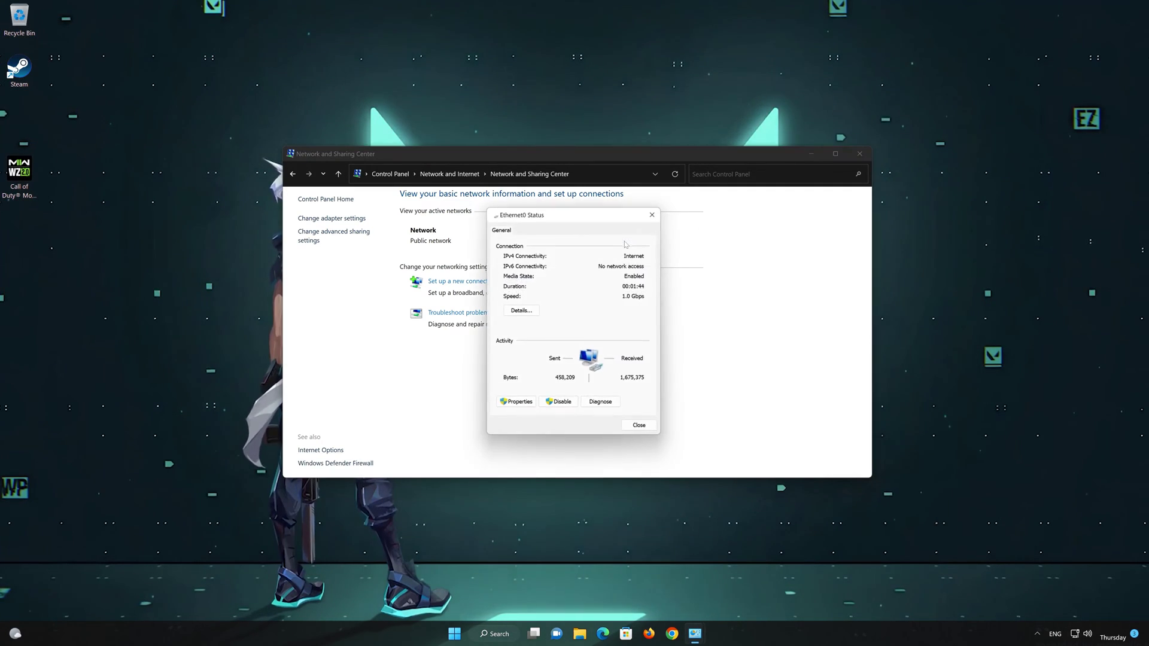
pyautogui.click(516, 405)
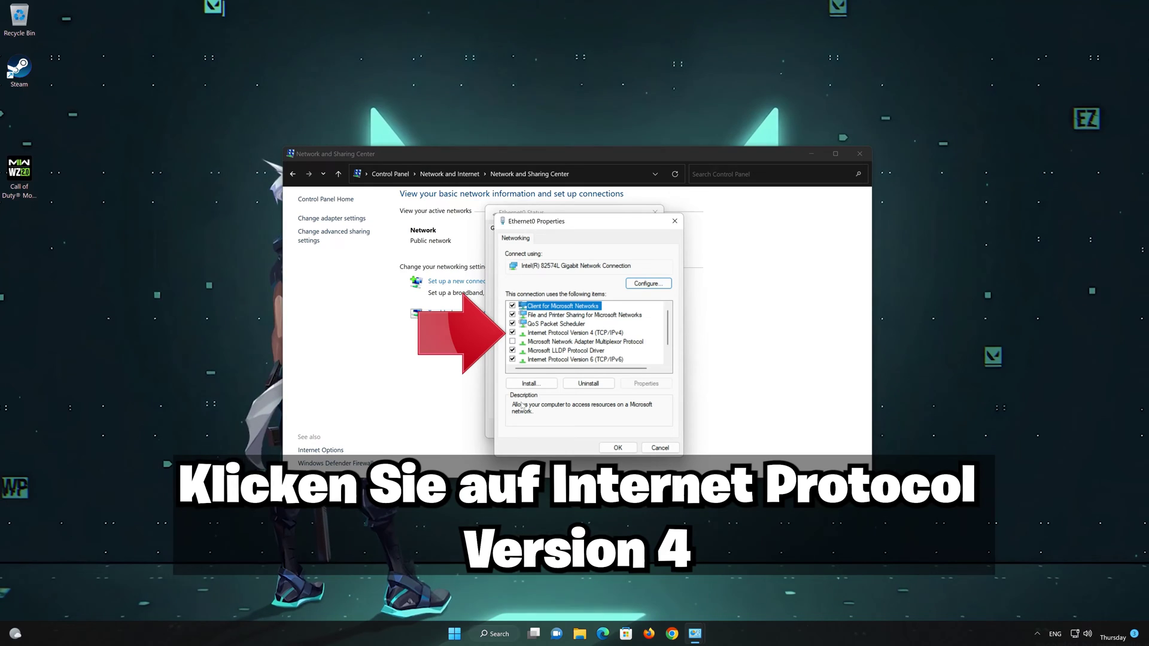
pyautogui.click(544, 334)
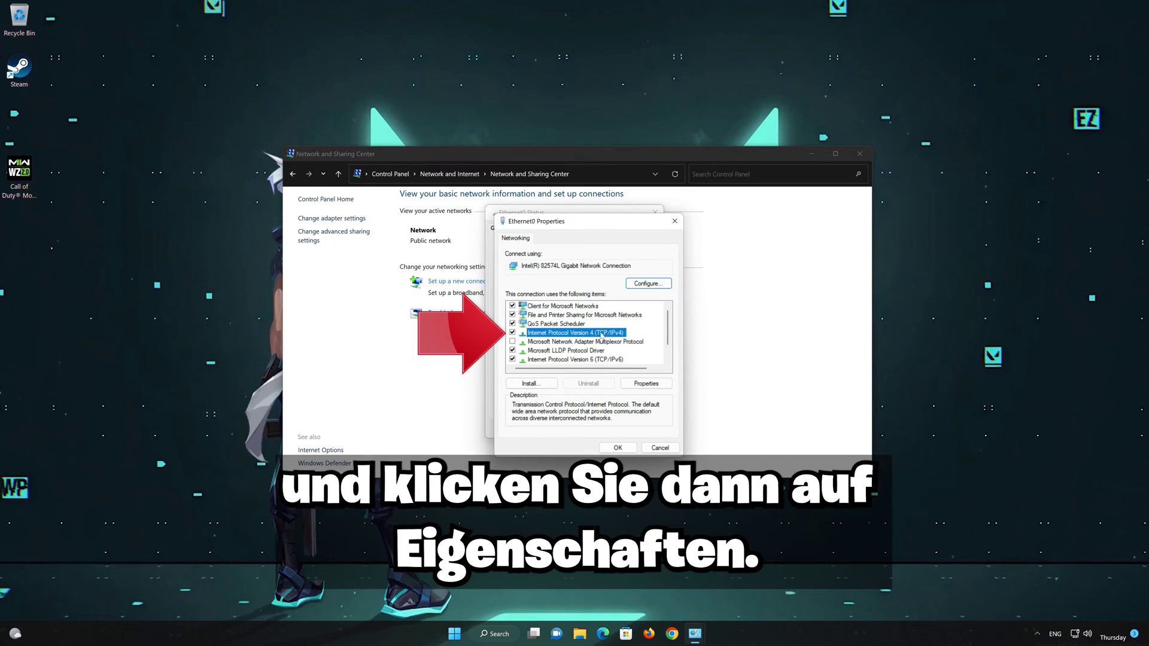
pyautogui.click(644, 384)
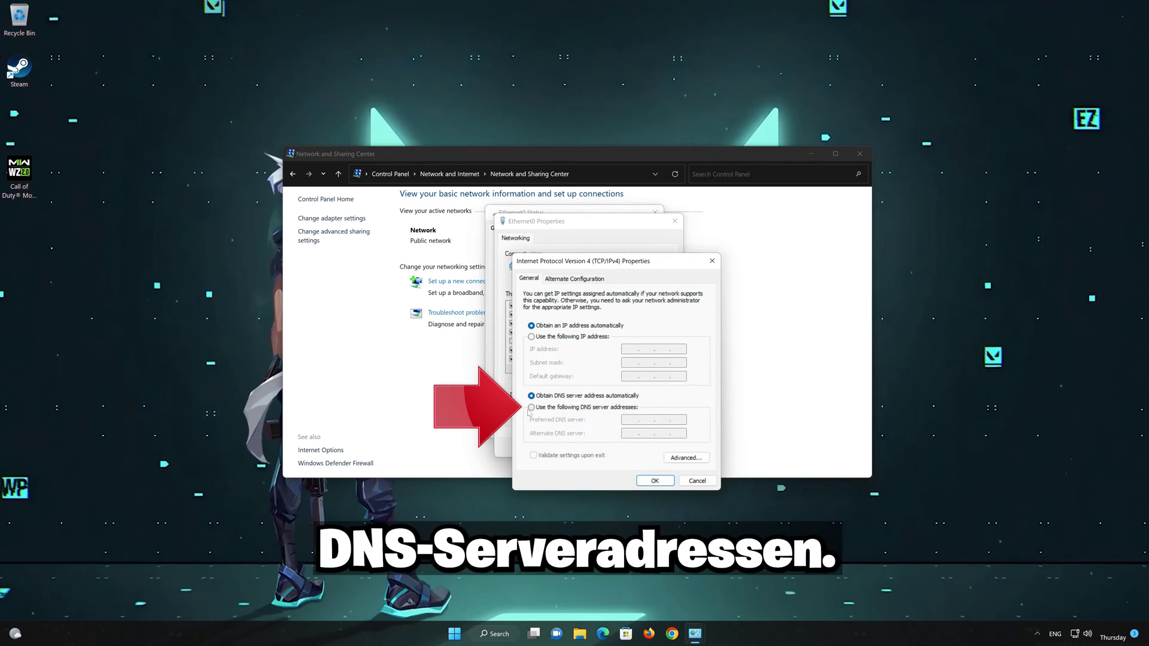
# Set preferred DNS 8.8.8.8 and alternate 8.8.4.4 for Ethernet0, then close its dialogs
pyautogui.click(531, 407)
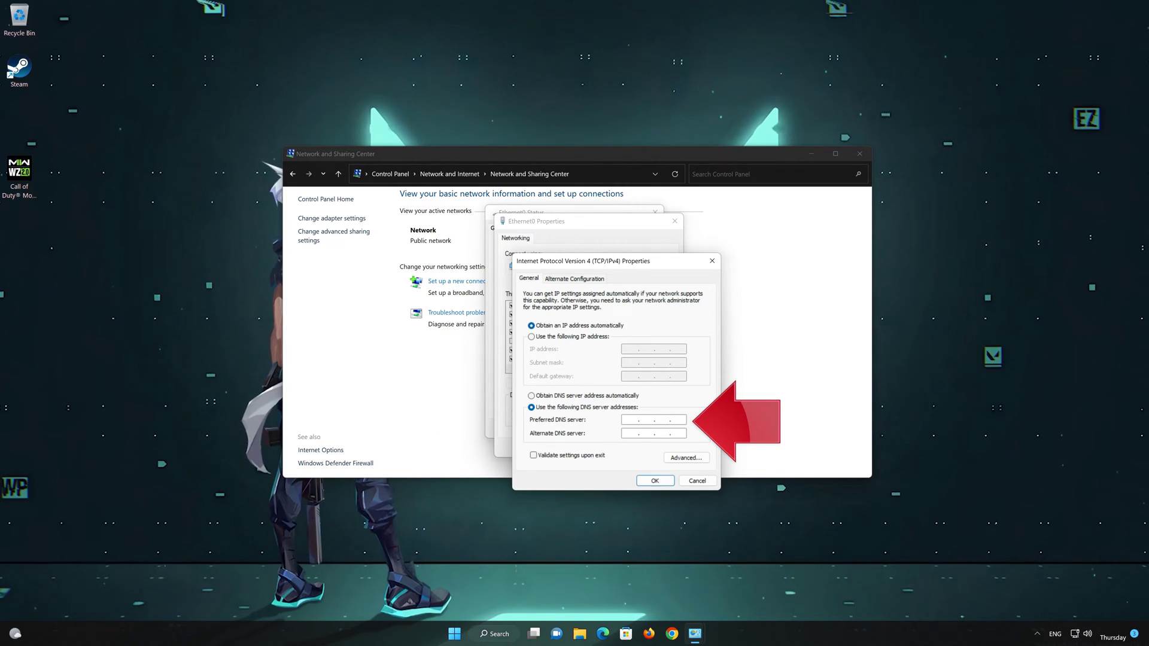
pyautogui.write('8 . ')
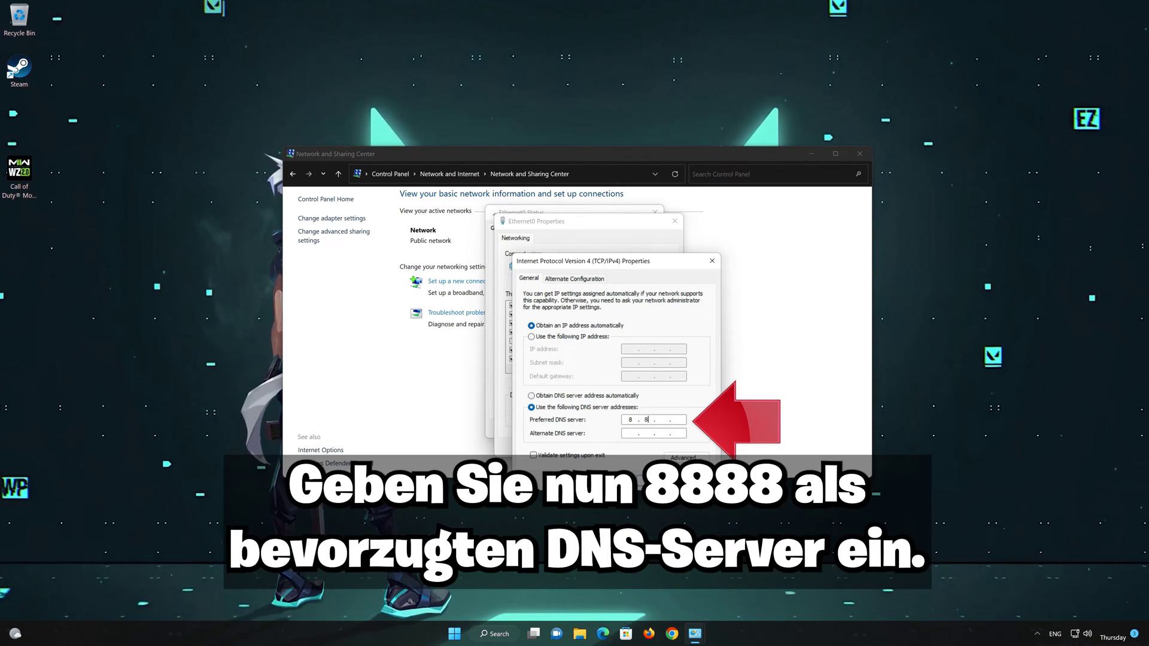
pyautogui.write('8 . 8 . ')
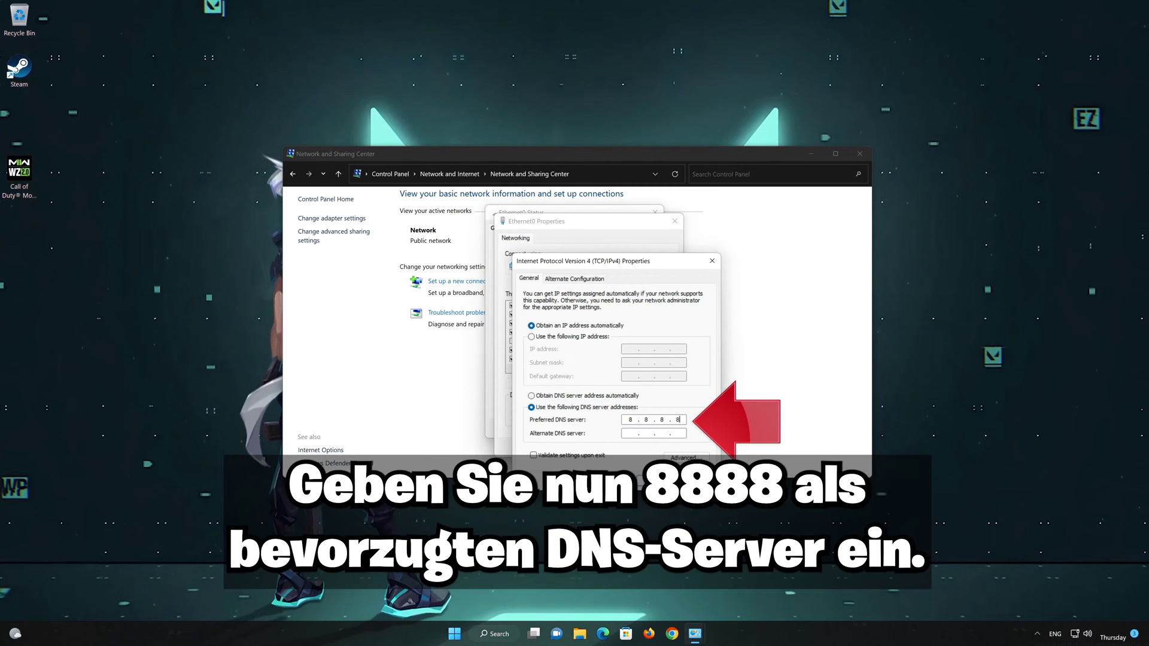
pyautogui.write('8')
pyautogui.click(631, 433)
pyautogui.write('8')
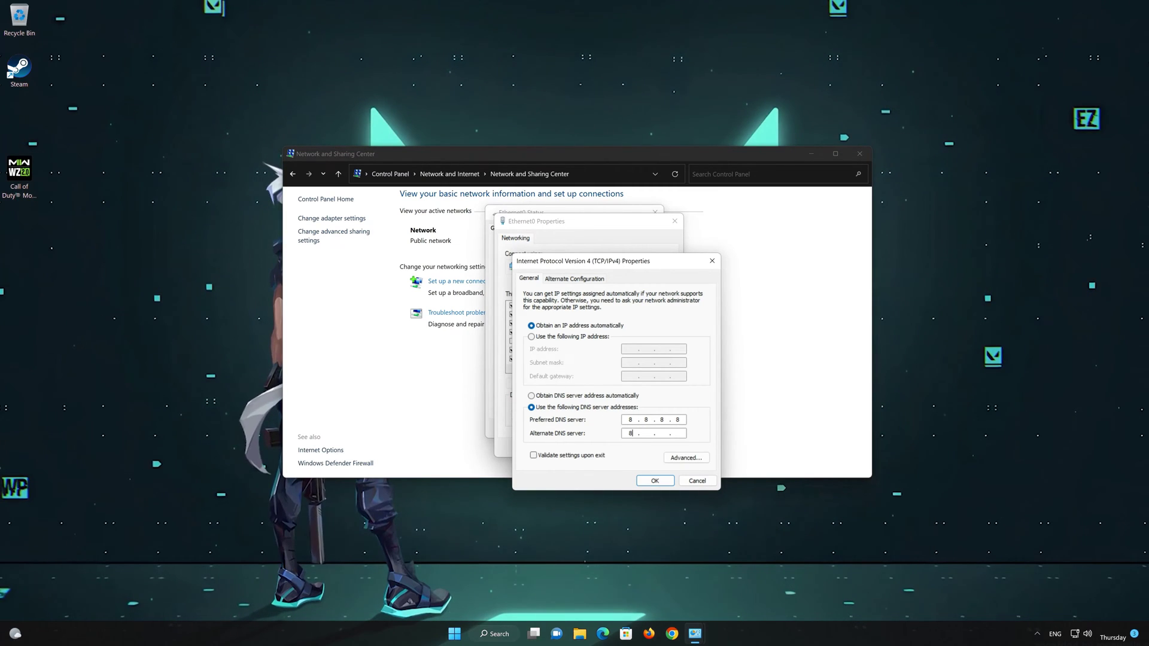
pyautogui.write('.8')
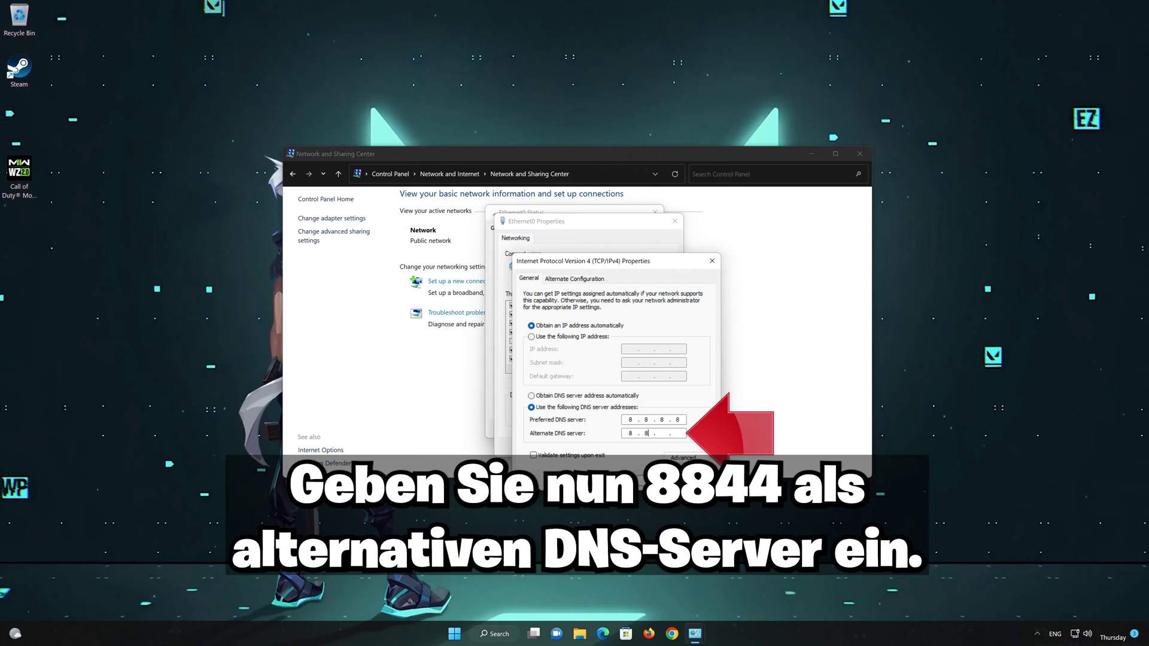
pyautogui.write('.4.4')
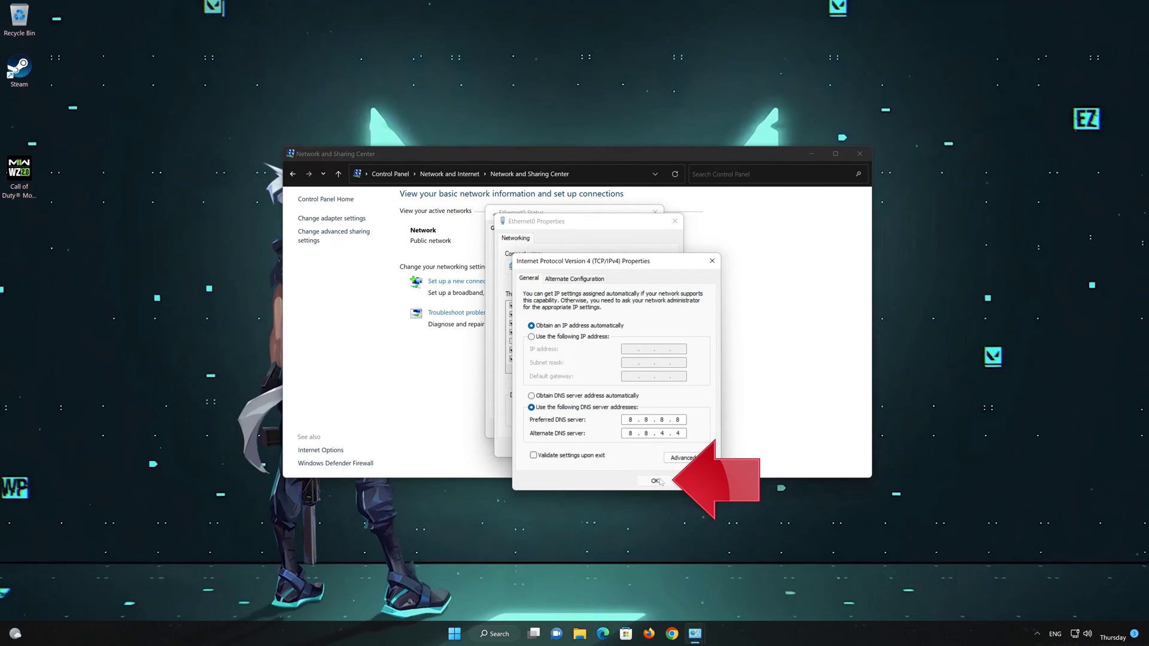
pyautogui.click(659, 479)
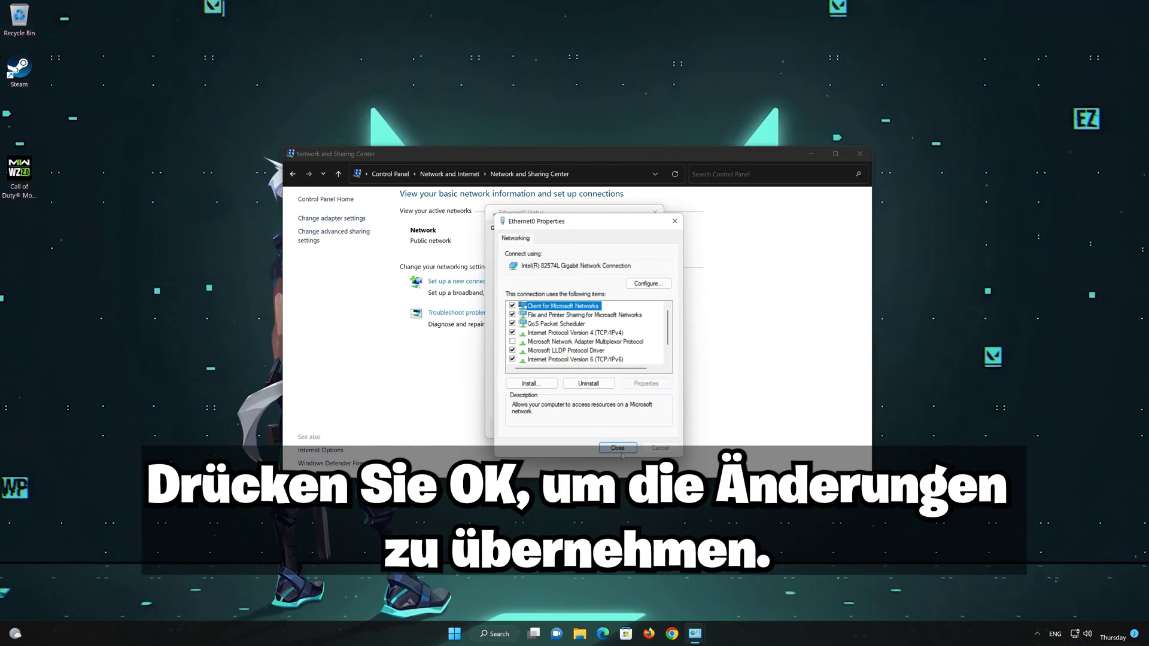
pyautogui.click(619, 448)
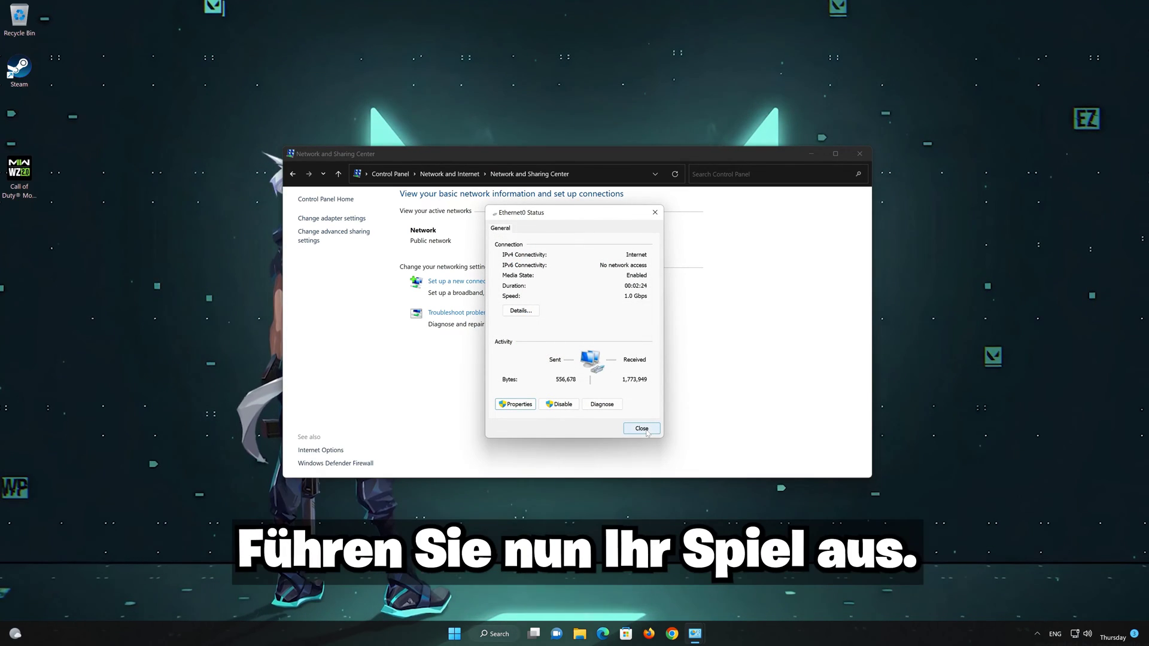
pyautogui.click(642, 428)
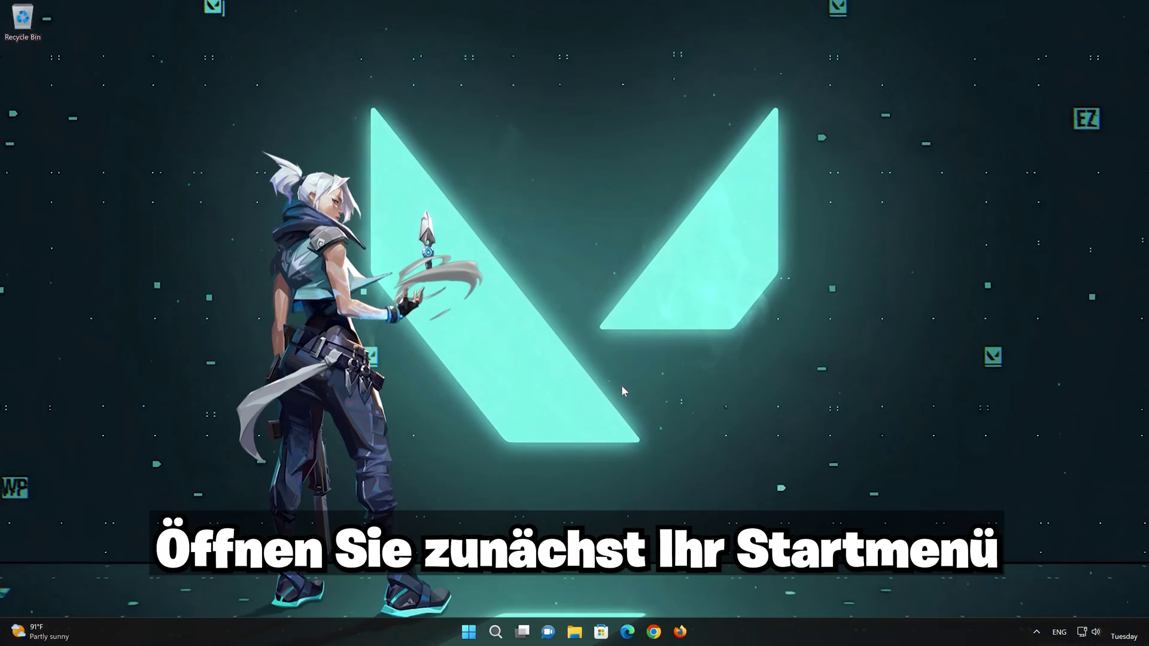
# Search the Start menu for 'edit group policy'
pyautogui.click(469, 631)
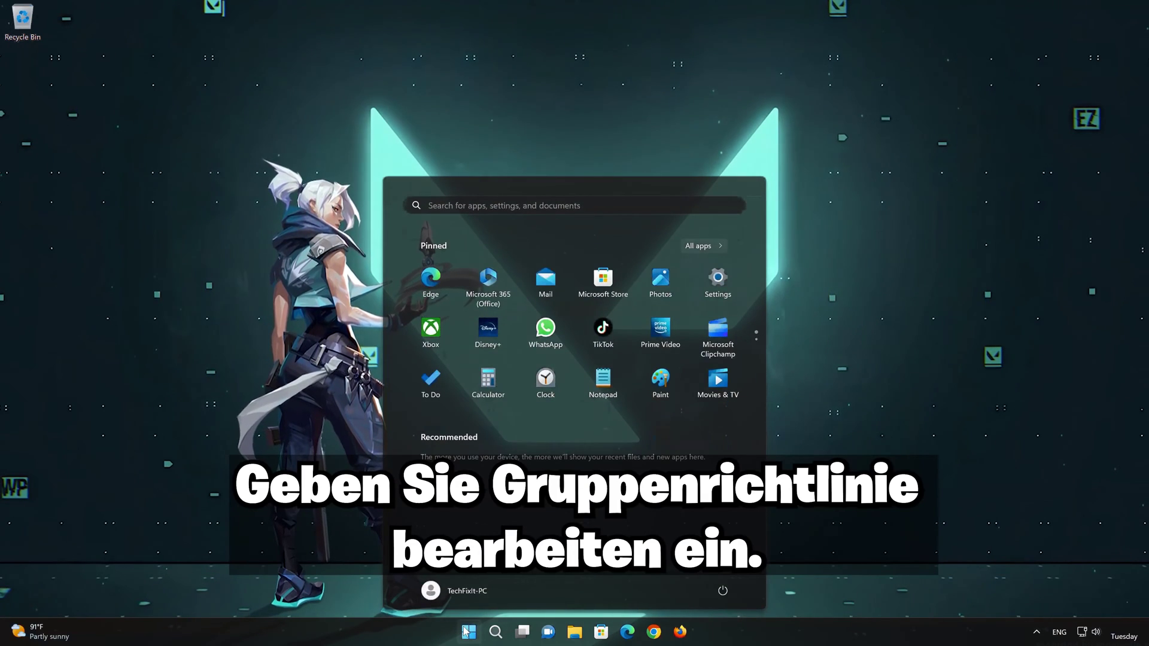
pyautogui.write('edit group policy')
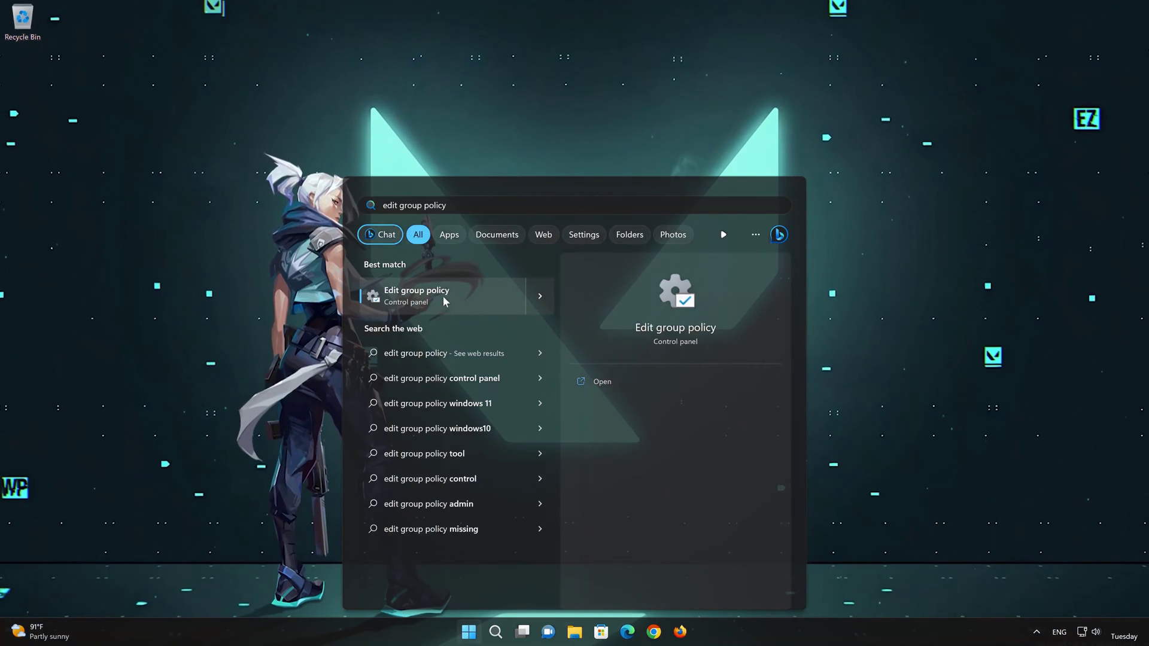
# Launch Local Group Policy Editor and select Administrative Templates > Windows Components > BitLocker Drive Encryption
pyautogui.click(429, 300)
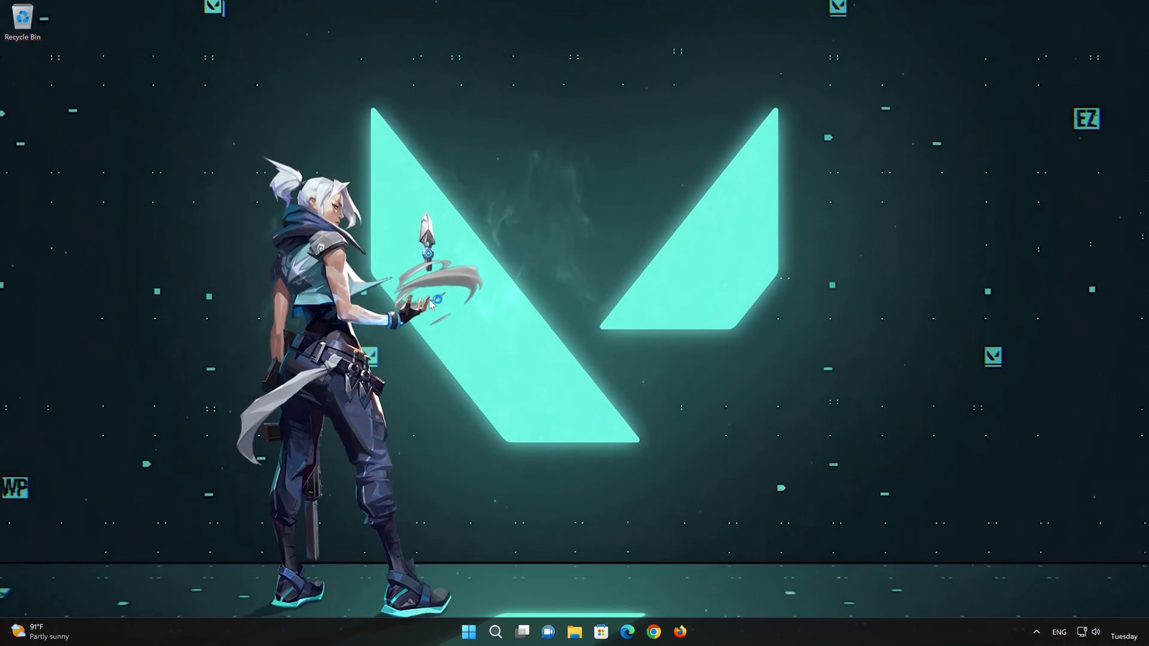
pyautogui.moveTo(356, 106); pyautogui.dragTo(585, 147)
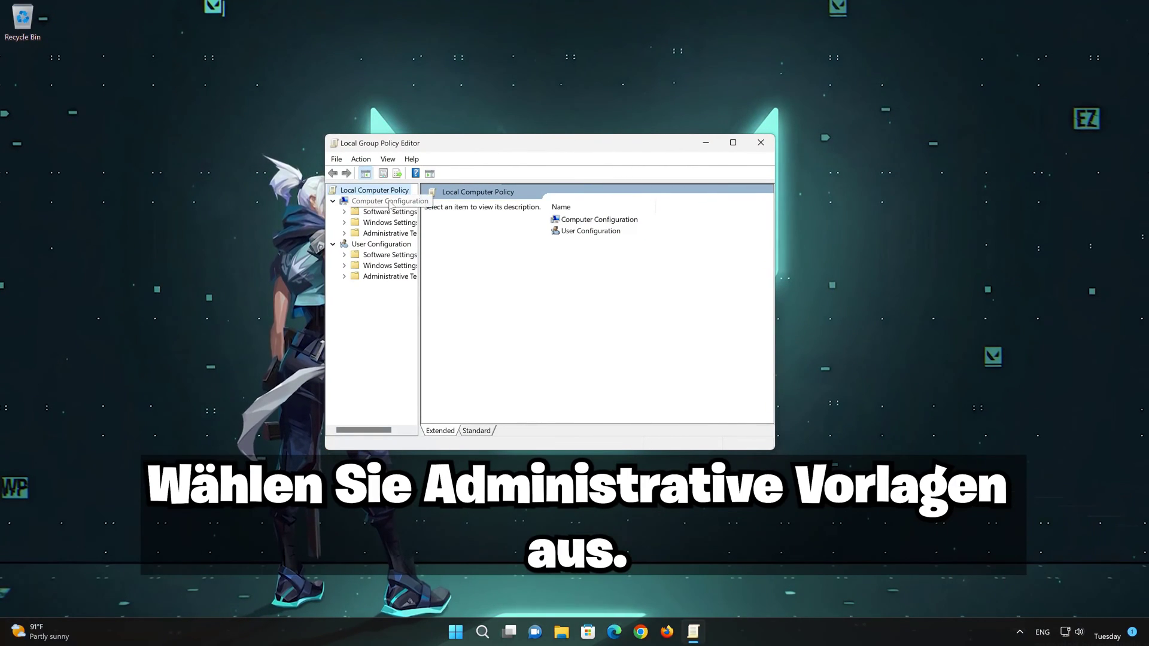
pyautogui.click(381, 234)
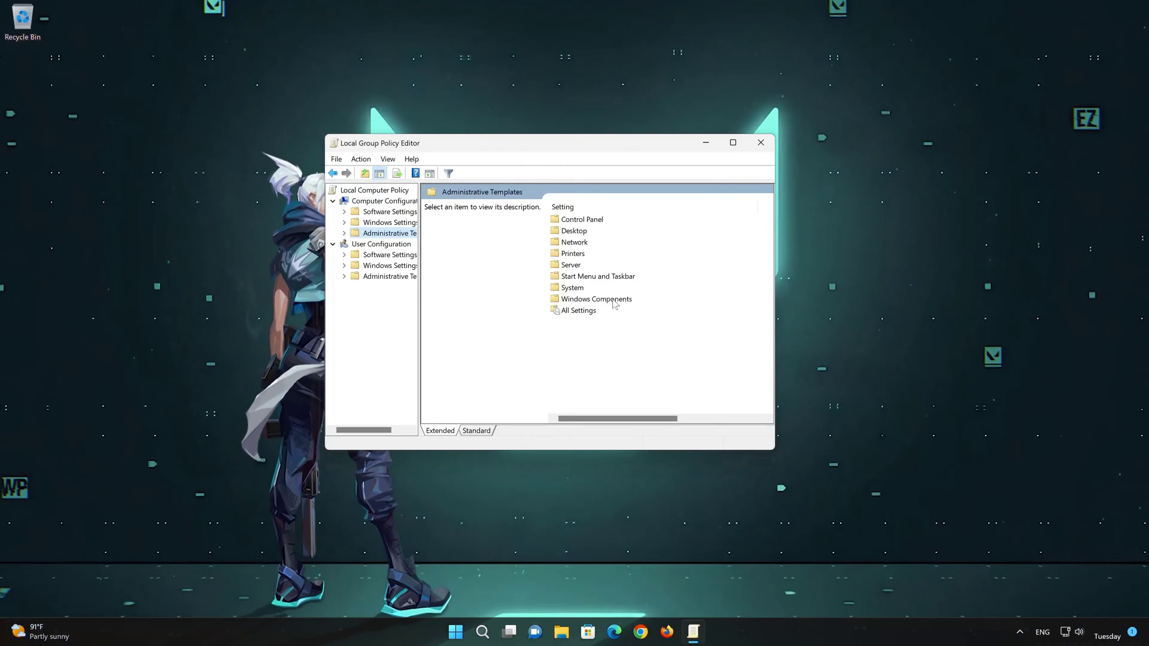
pyautogui.doubleClick(613, 300)
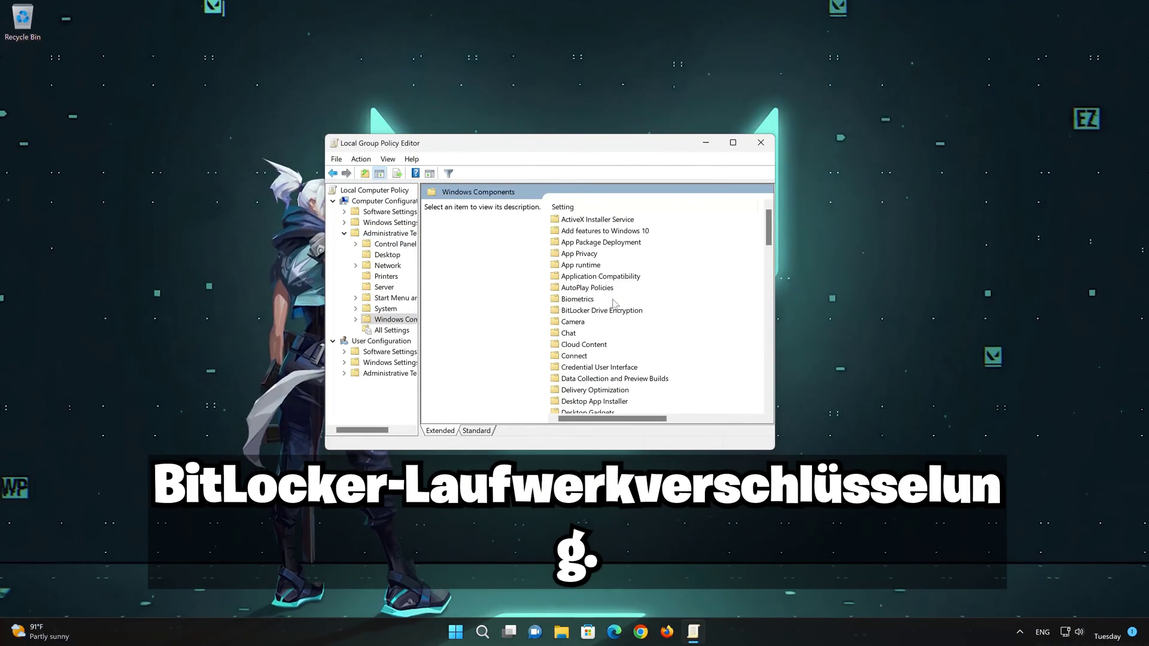
pyautogui.scroll(-3, 625, 321)
pyautogui.scroll(3, 626, 324)
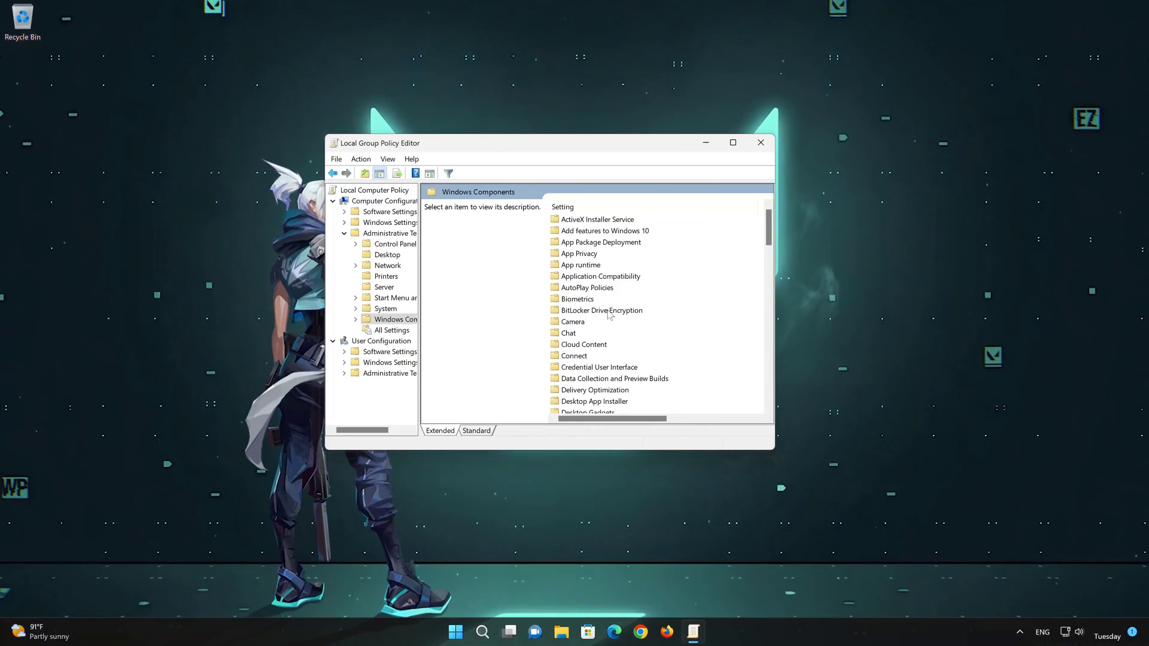
pyautogui.click(609, 312)
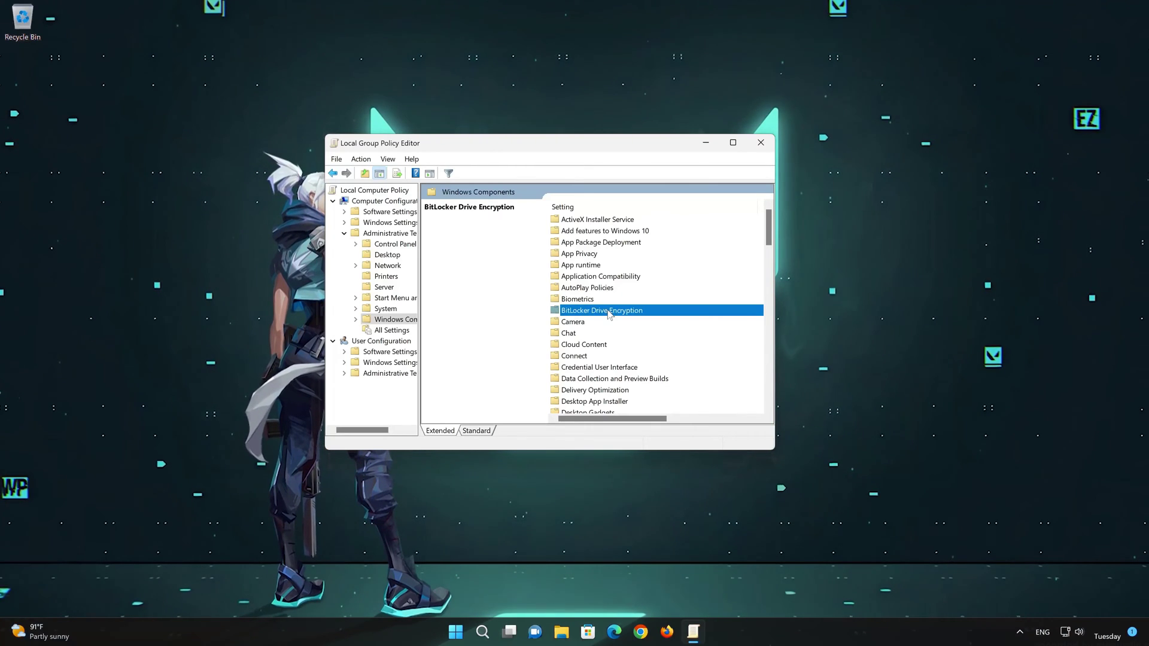
# Open BitLocker's Operating System Drives and select 'Require additional authentication at startup'
pyautogui.doubleClick(608, 313)
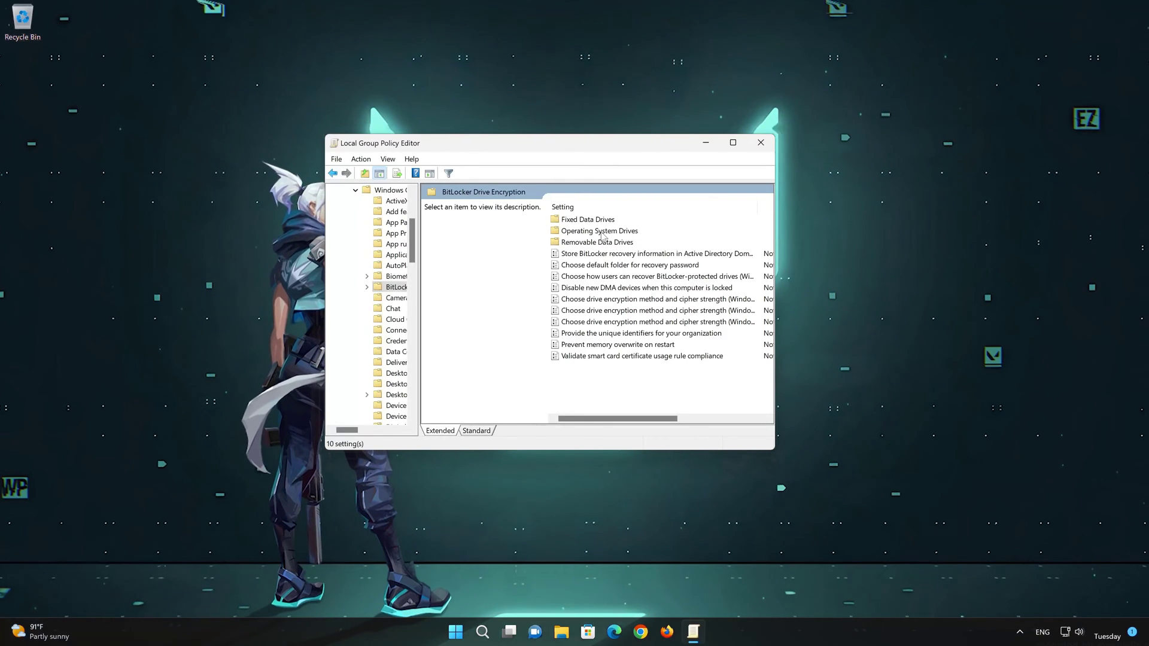
pyautogui.doubleClick(600, 231)
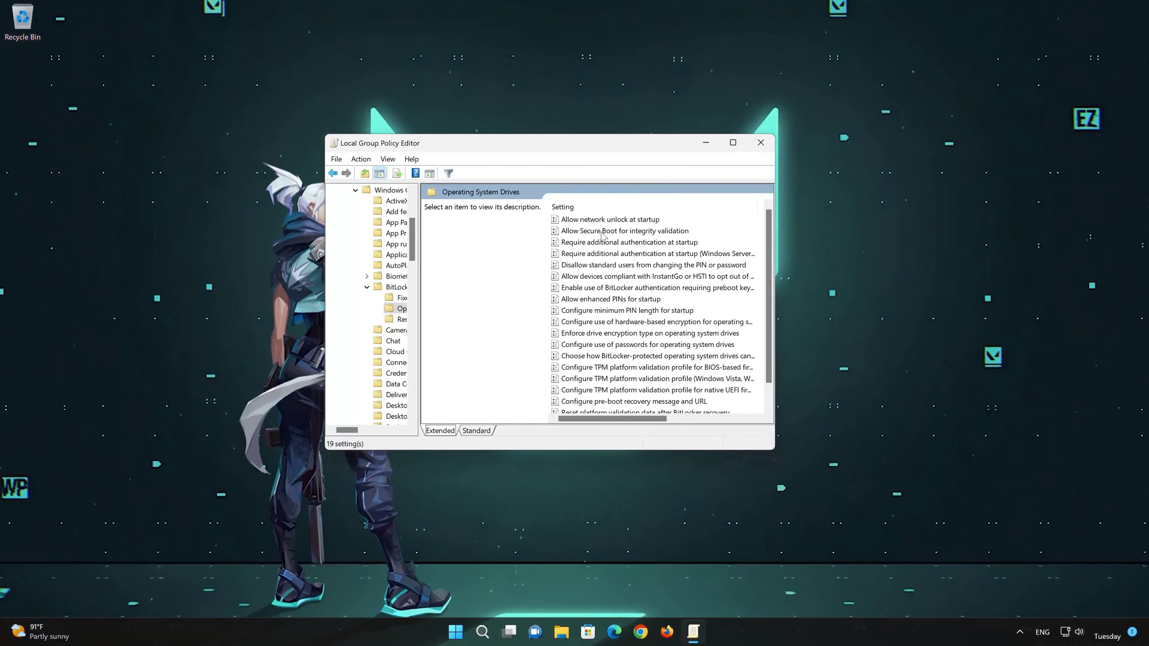
pyautogui.click(607, 244)
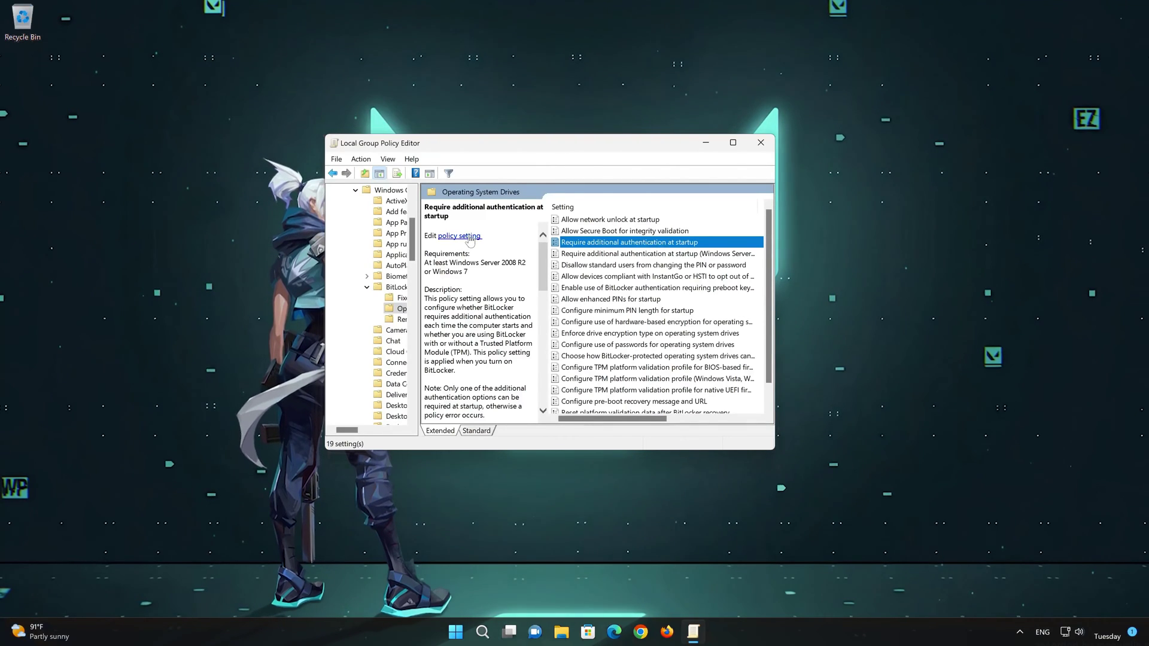
# Enable 'Require additional authentication at startup', keeping TPM options allowed, and apply it
pyautogui.click(459, 236)
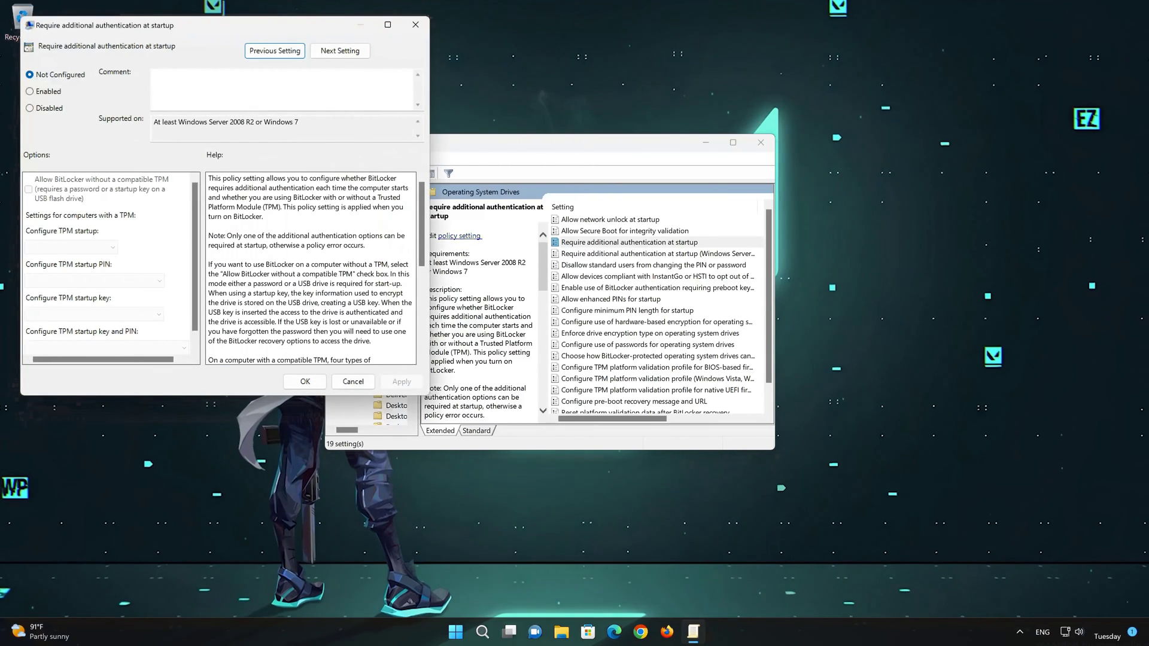
pyautogui.moveTo(309, 28); pyautogui.dragTo(669, 106)
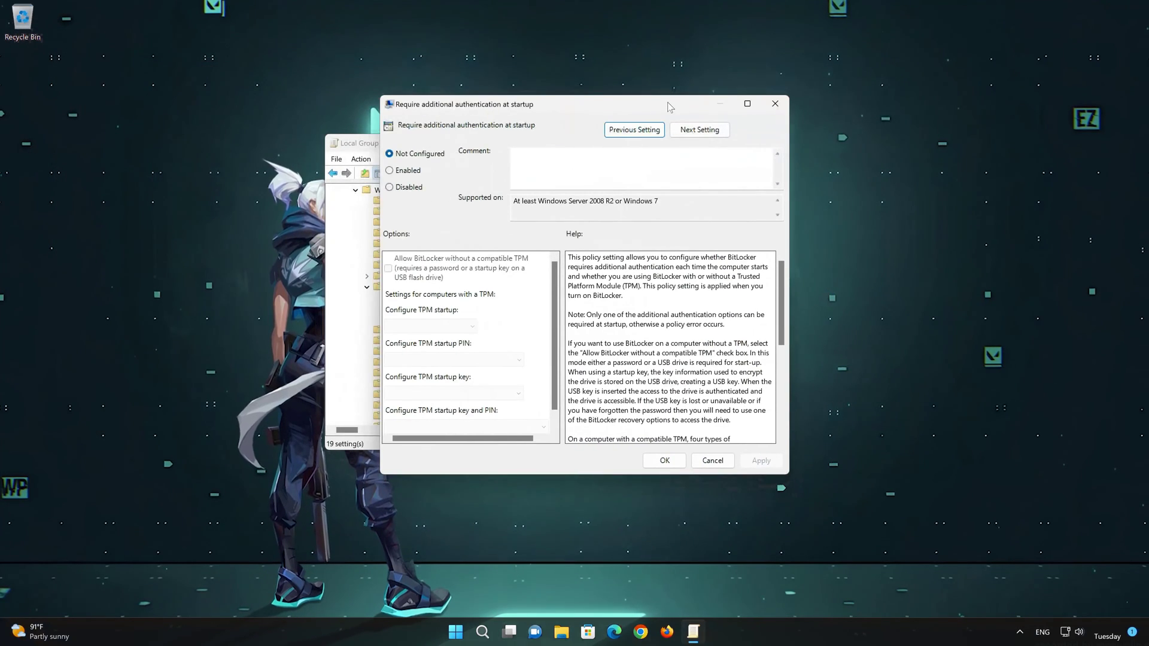
pyautogui.click(401, 173)
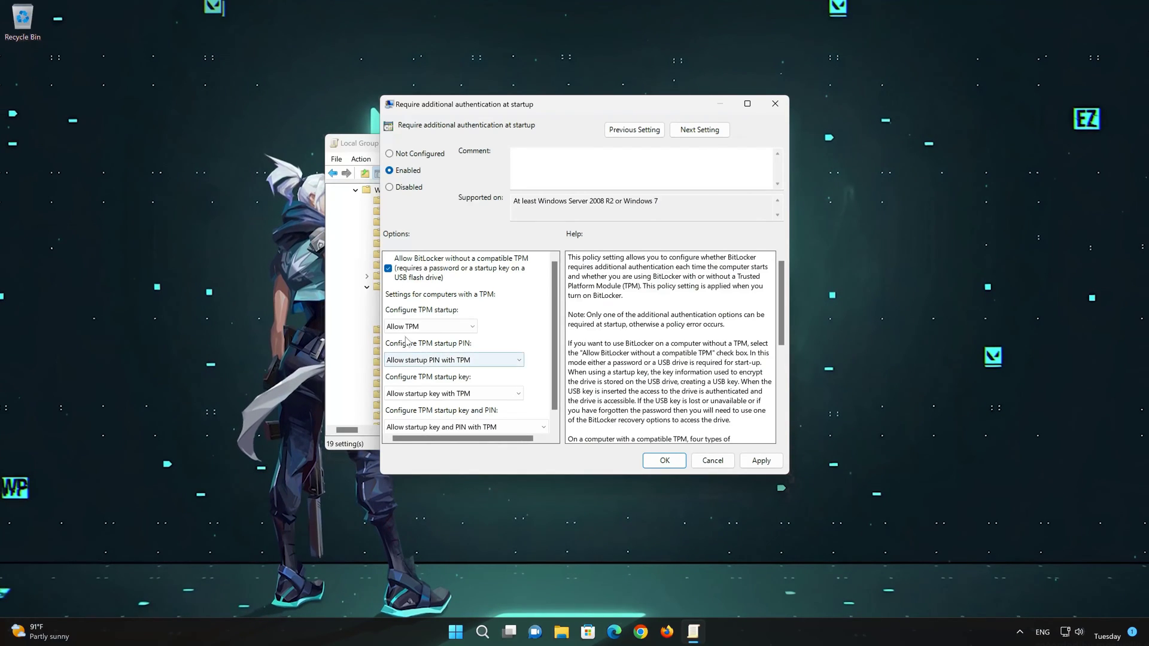
pyautogui.scroll(-1, 555, 325)
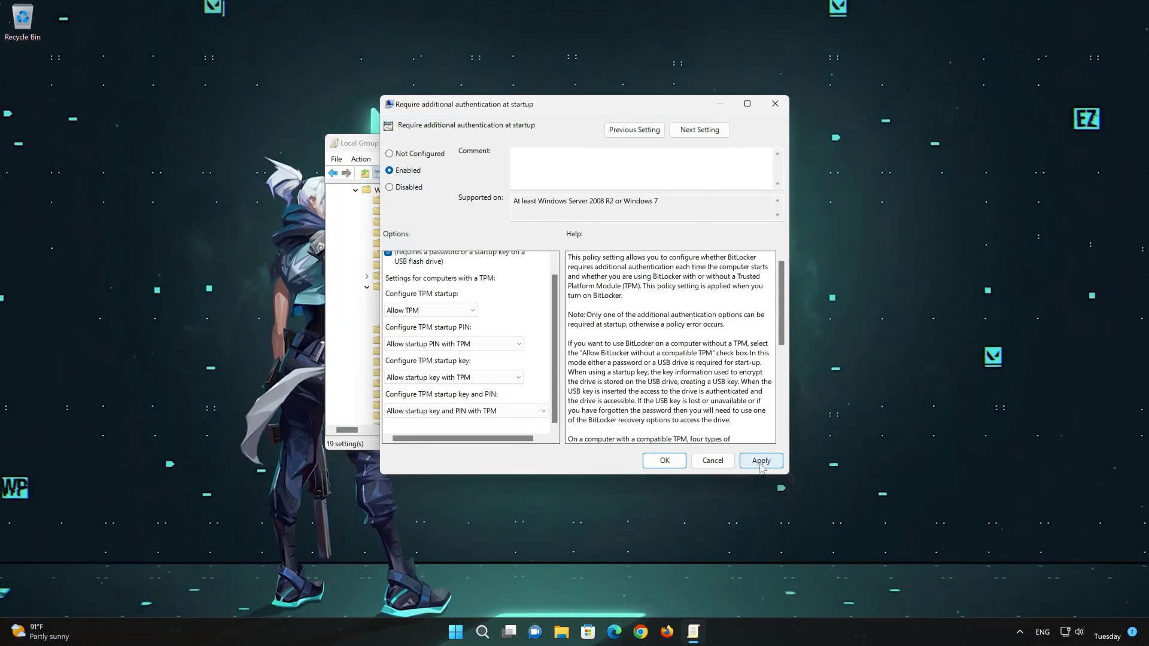
pyautogui.click(760, 462)
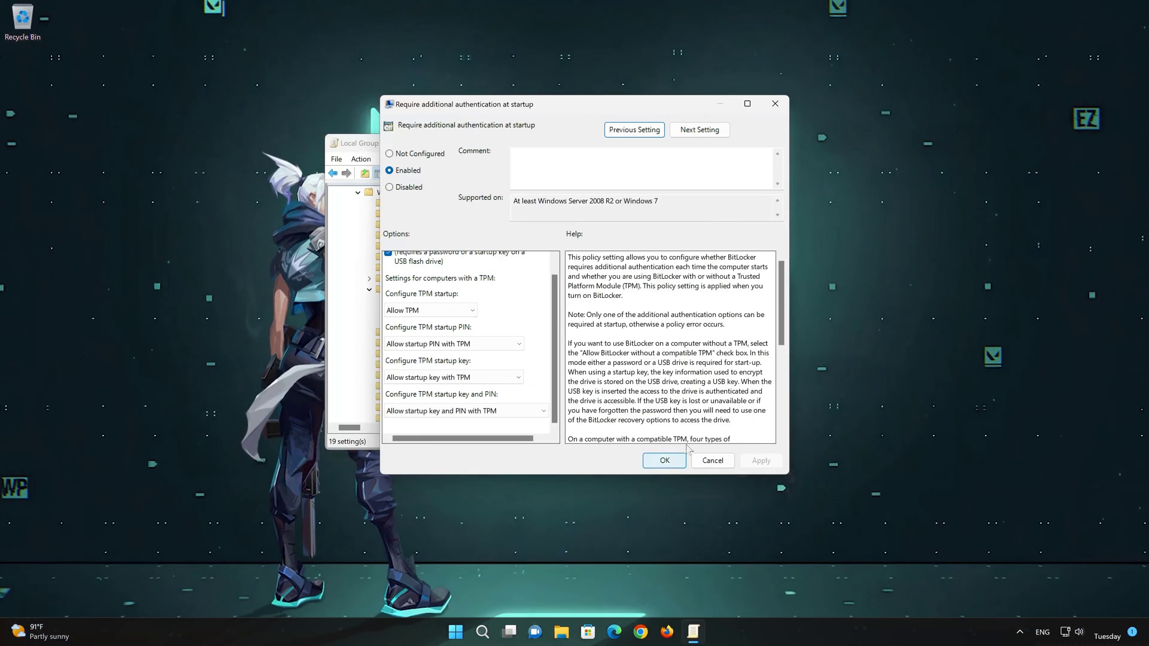
# Confirm the policy with OK and close the Local Group Policy Editor
pyautogui.click(665, 462)
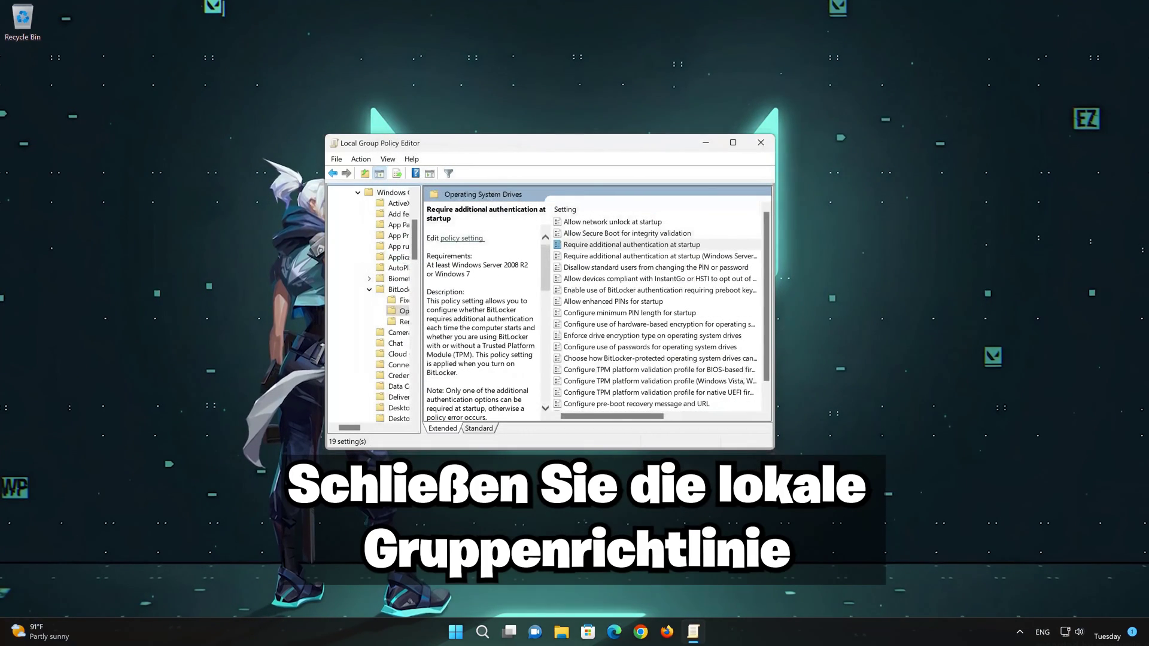
pyautogui.click(760, 142)
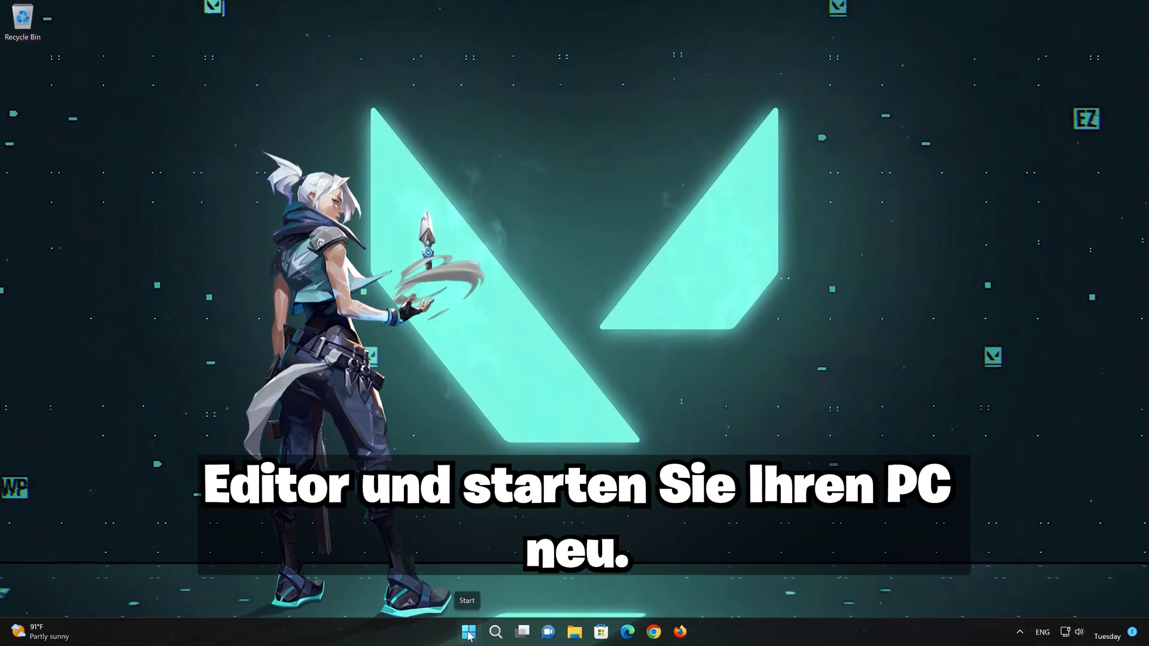